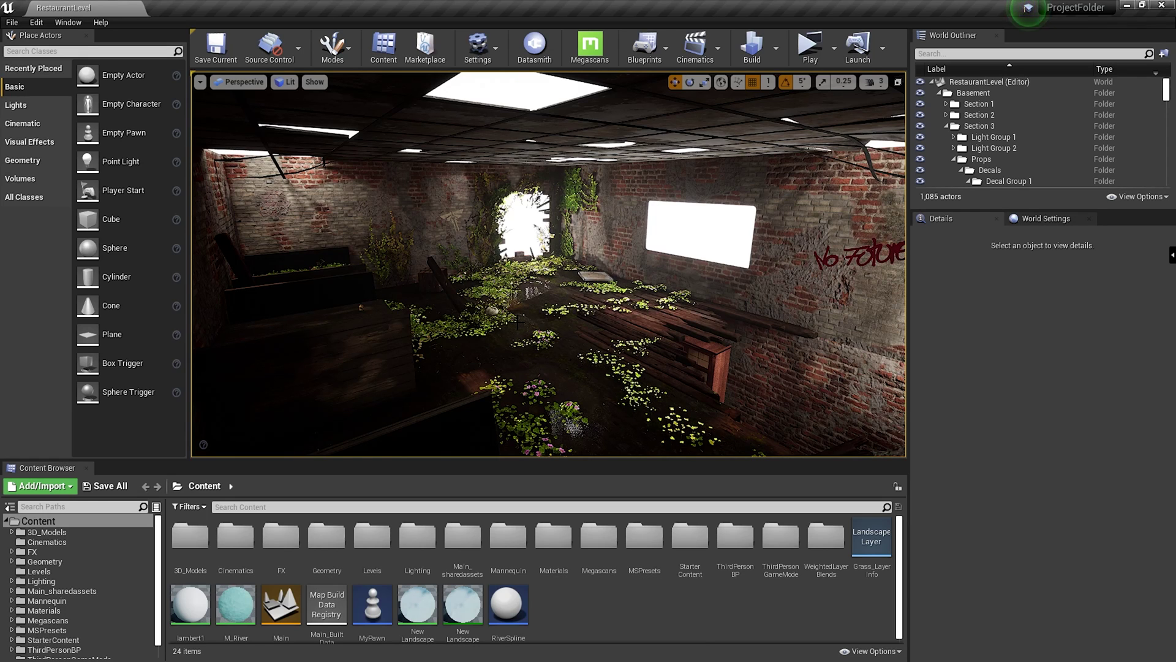
Enter r.Streaming.PoolSize 1 in the console to shrink the texture streaming pool to 1.
key("grave")
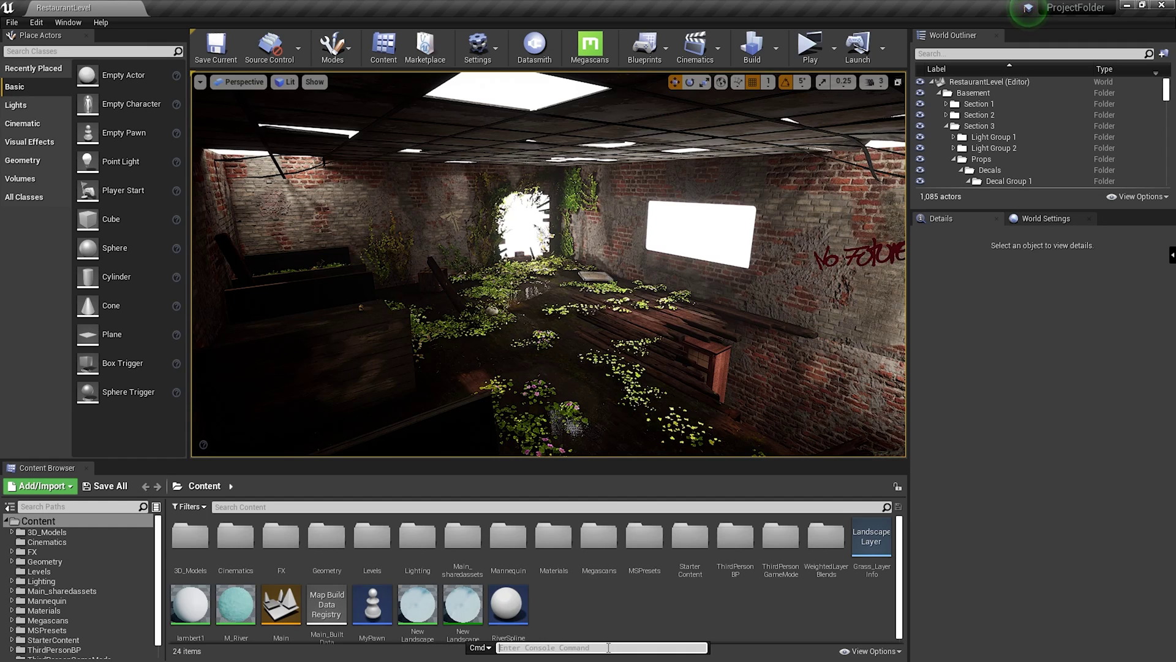
type("r.St")
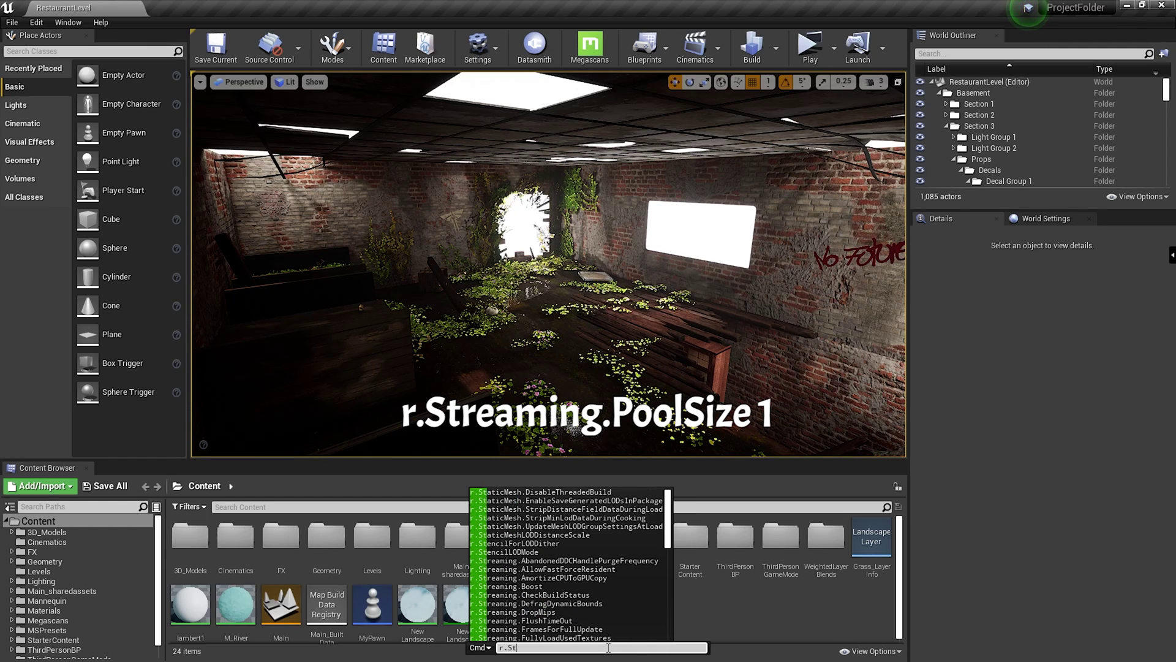
type("reaming.Poo")
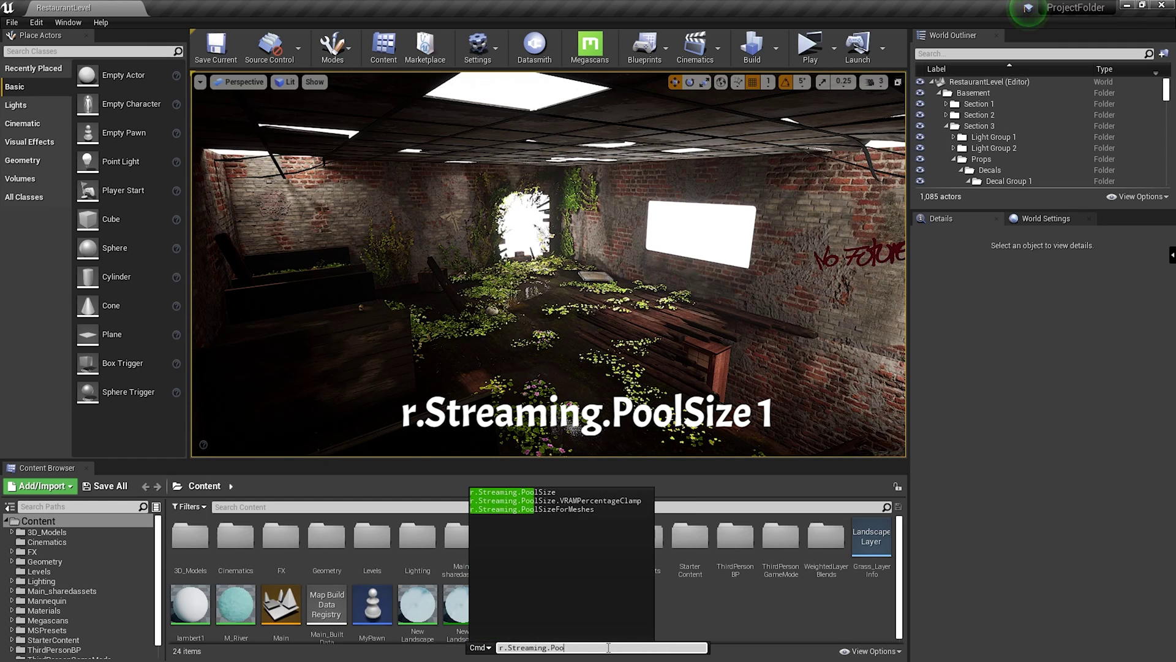
type("lSize 1")
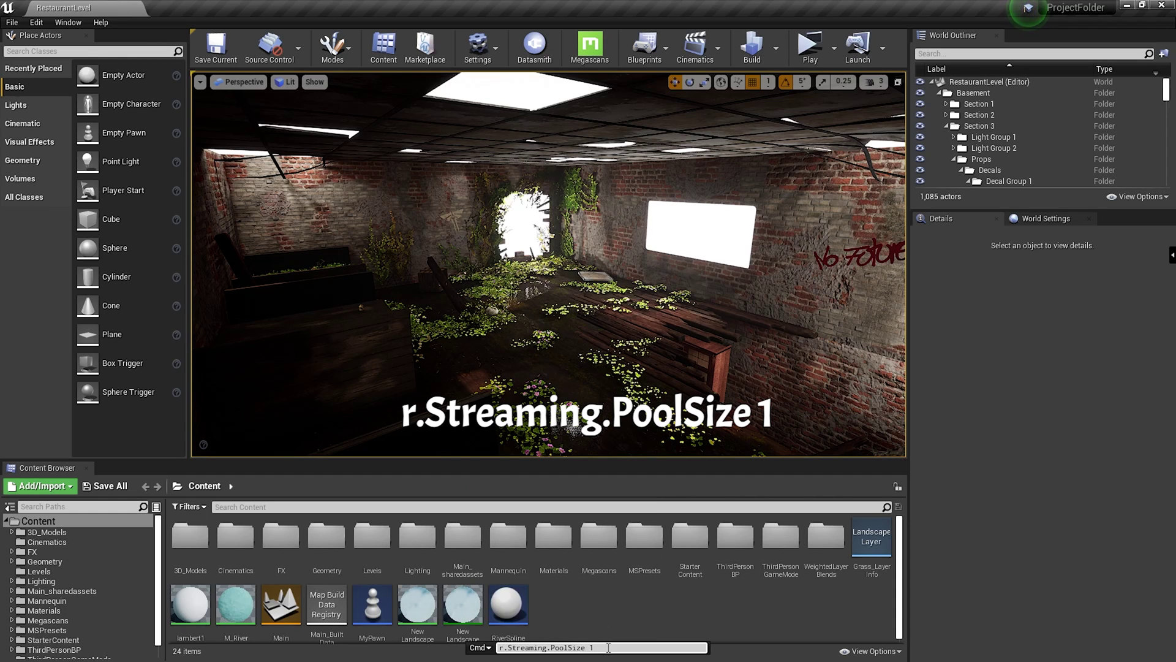
key("Return")
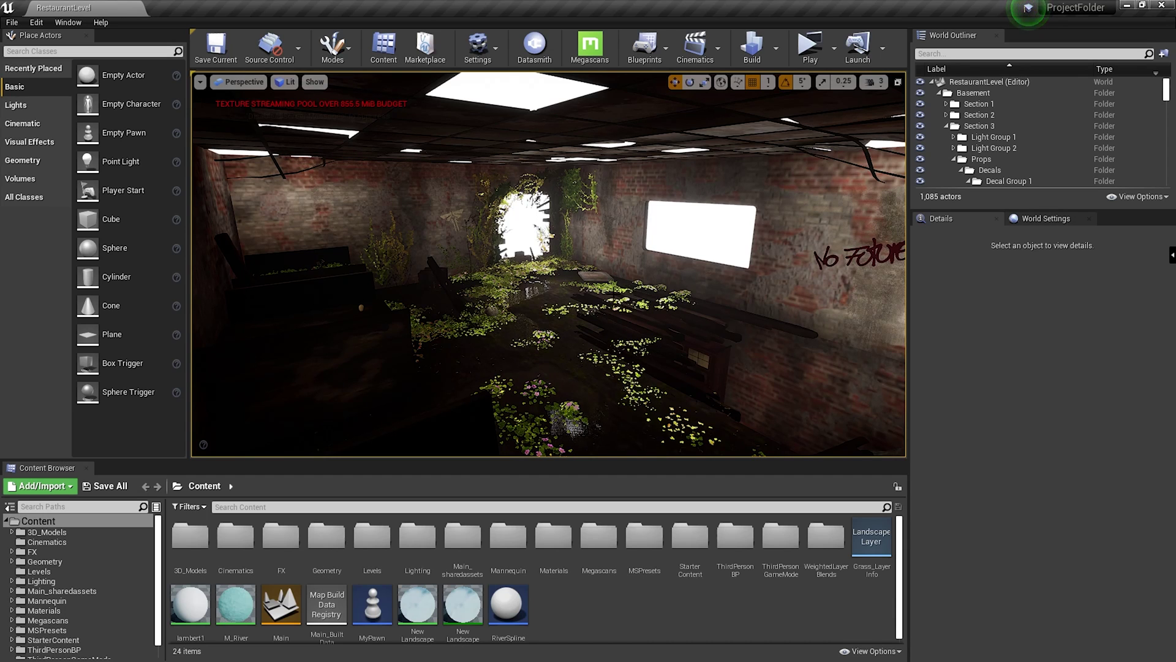
Fly the camera into the room toward the broken wall to inspect the blurred textures, then reopen the console.
right_click_drag(548, 264, 548, 263)
right_click_drag(577, 302, 578, 301)
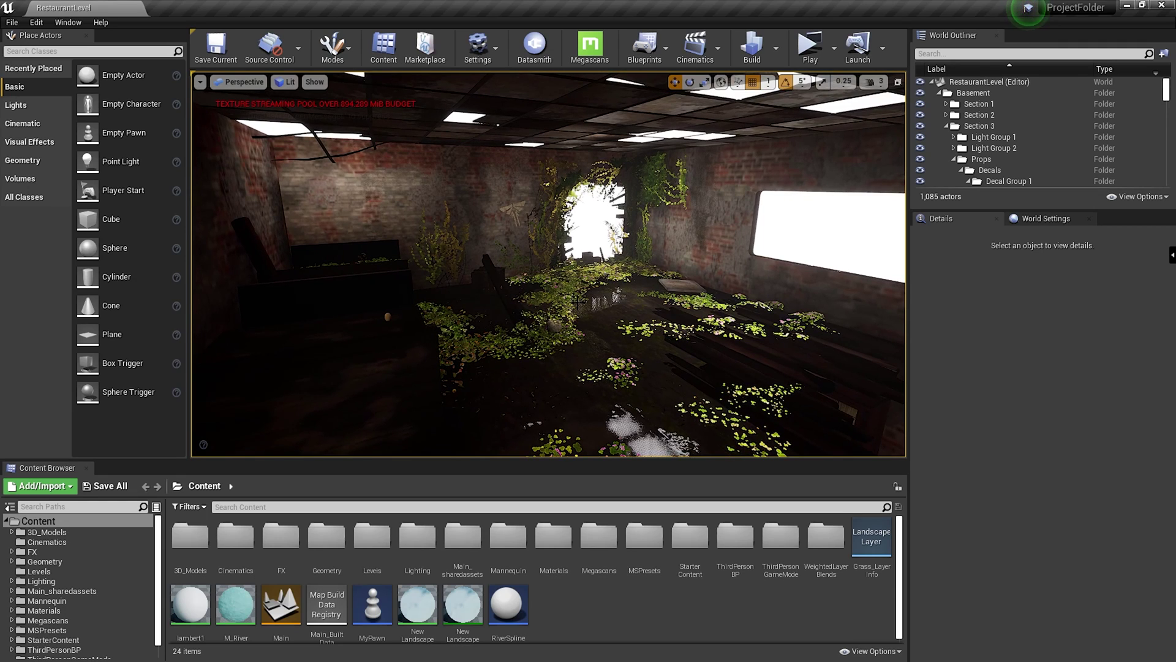
key("grave")
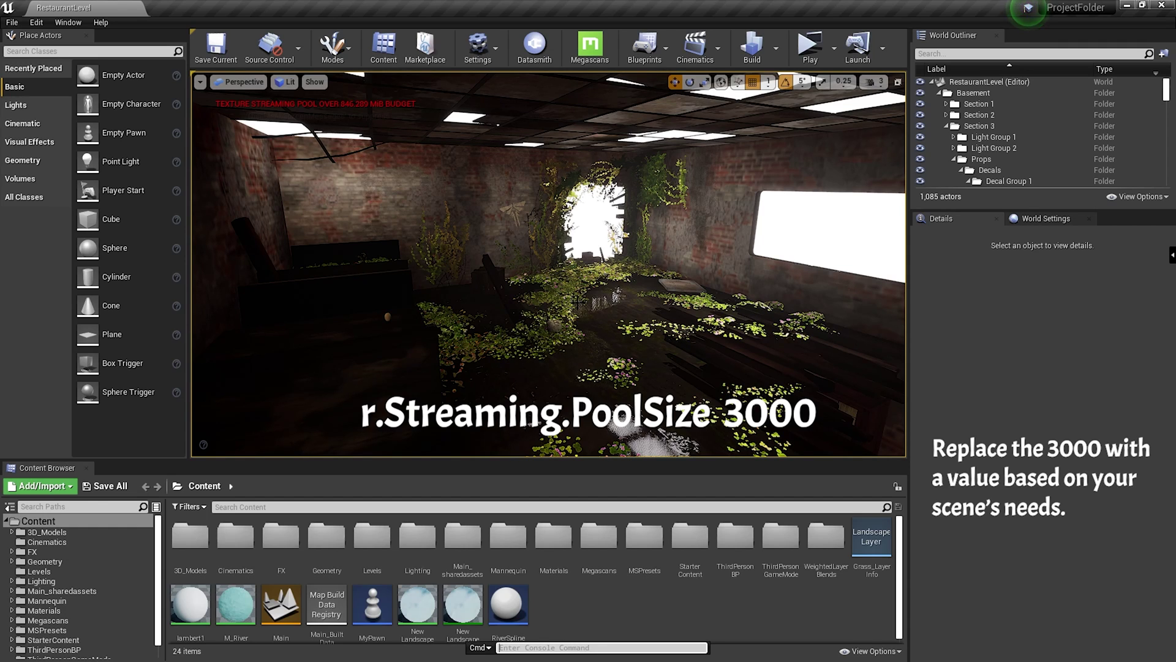
Apply r.Streaming.PoolSize 3000 in the console to clear the over-budget warning.
type("r.Stream")
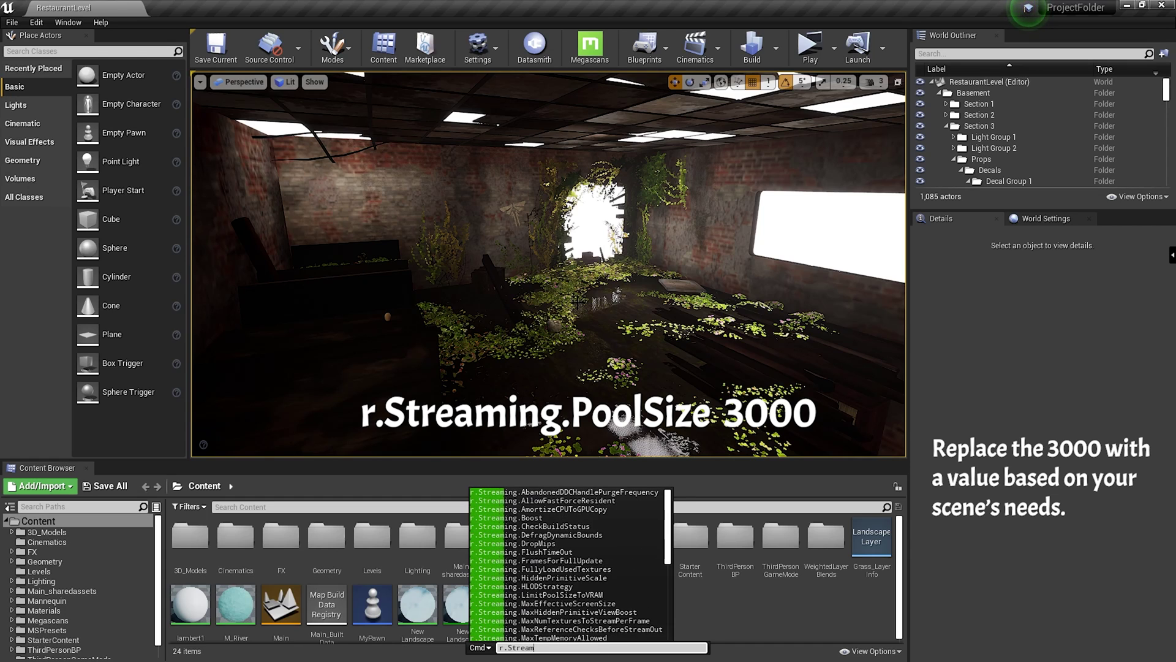
type("ing.PoolSize")
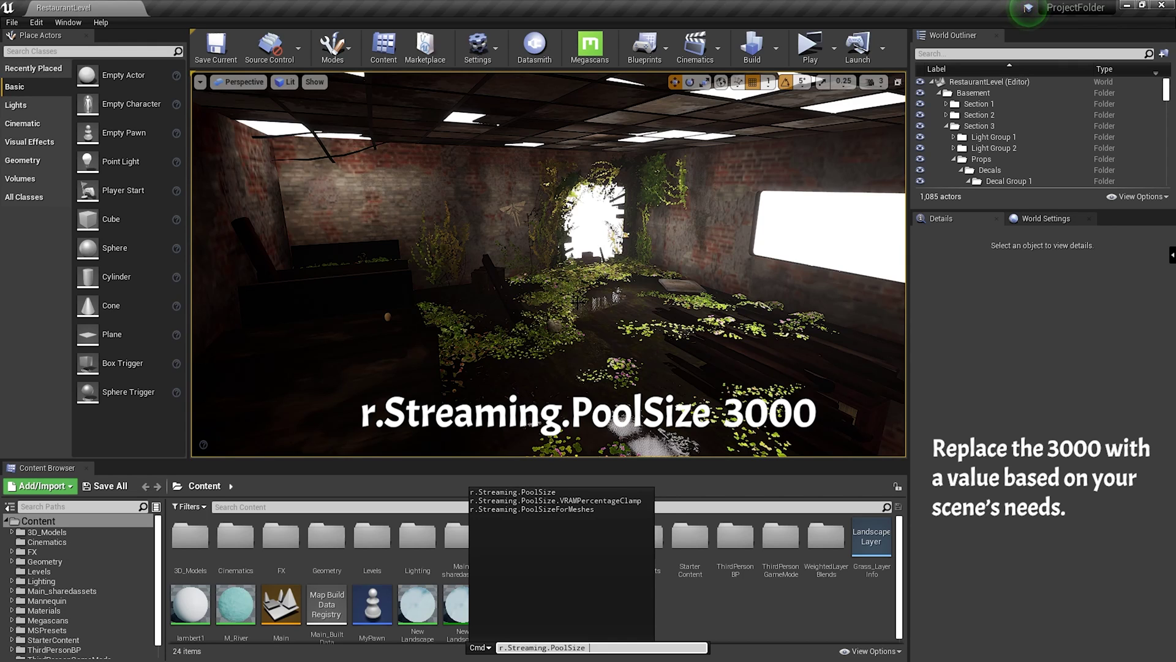
type("3000")
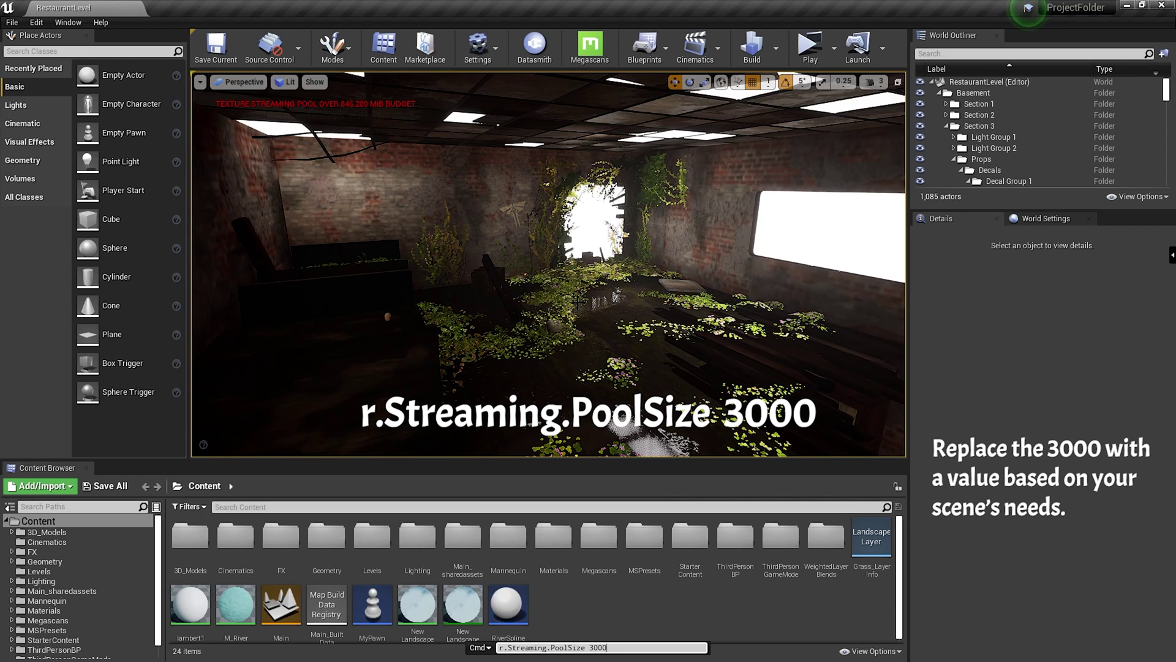
key("Return")
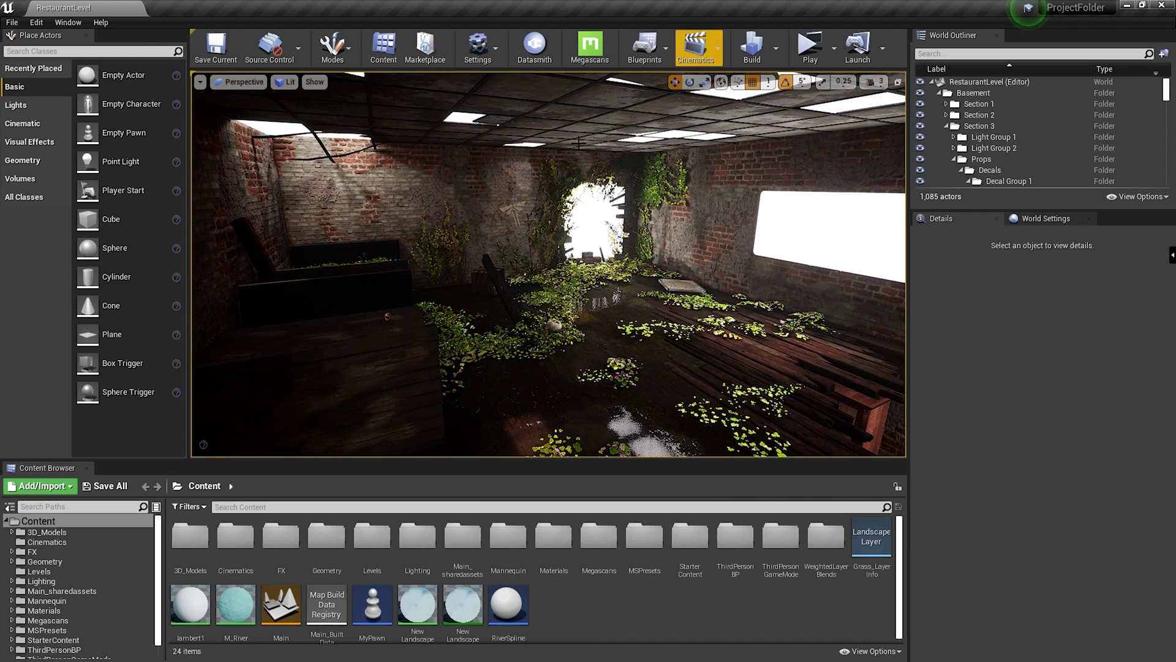
right_click_drag(290, 187, 233, 195)
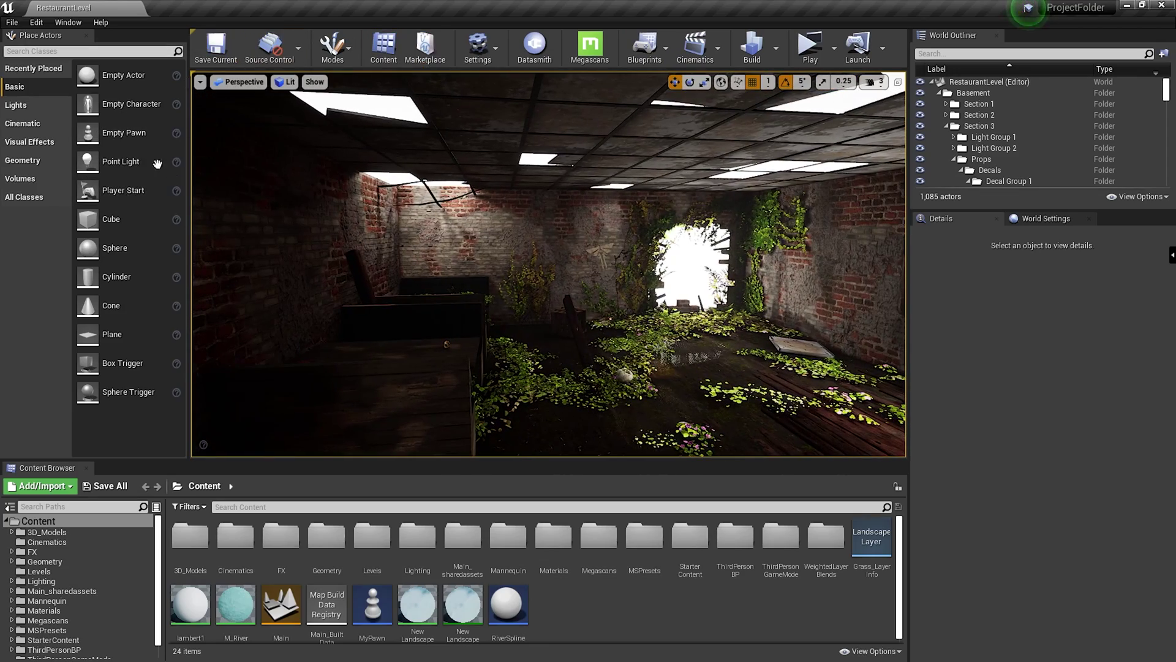
right_click_drag(368, 233, 259, 244)
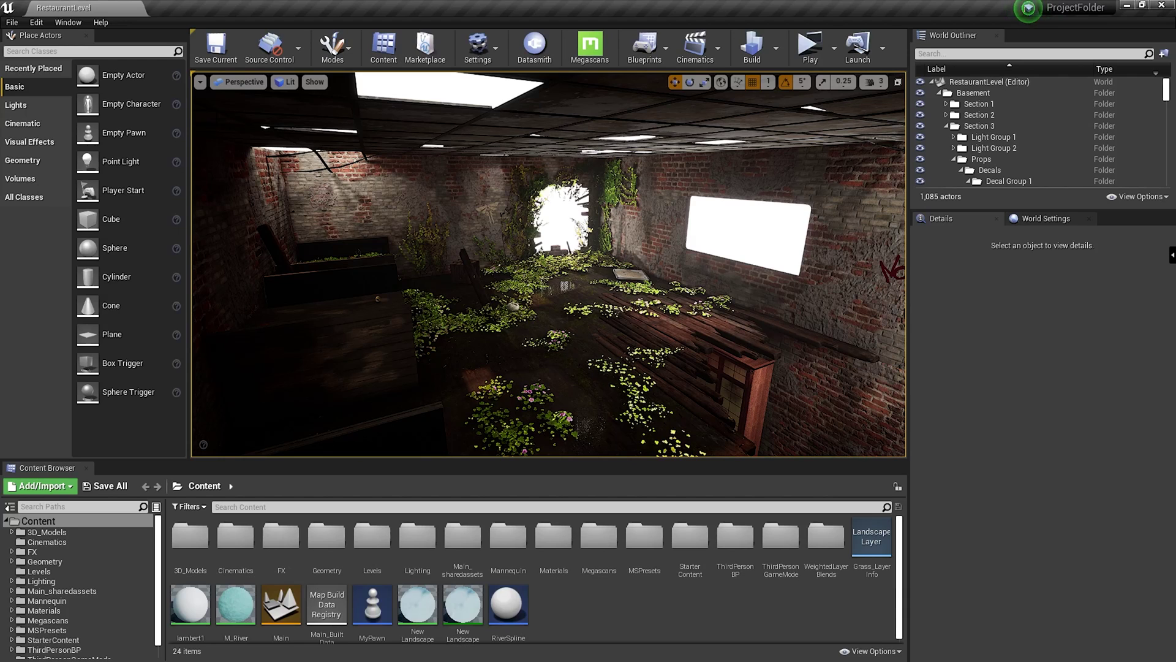
Open the Output Log from Window > Developer Tools.
left_click(68, 23)
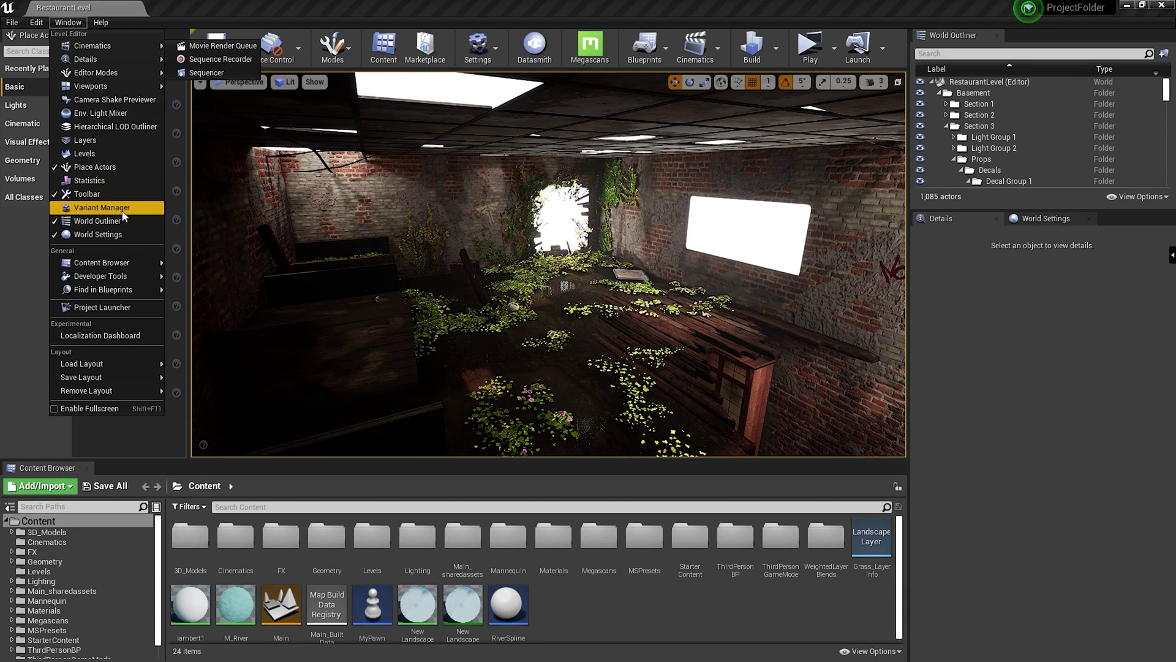
mouse_move(126, 277)
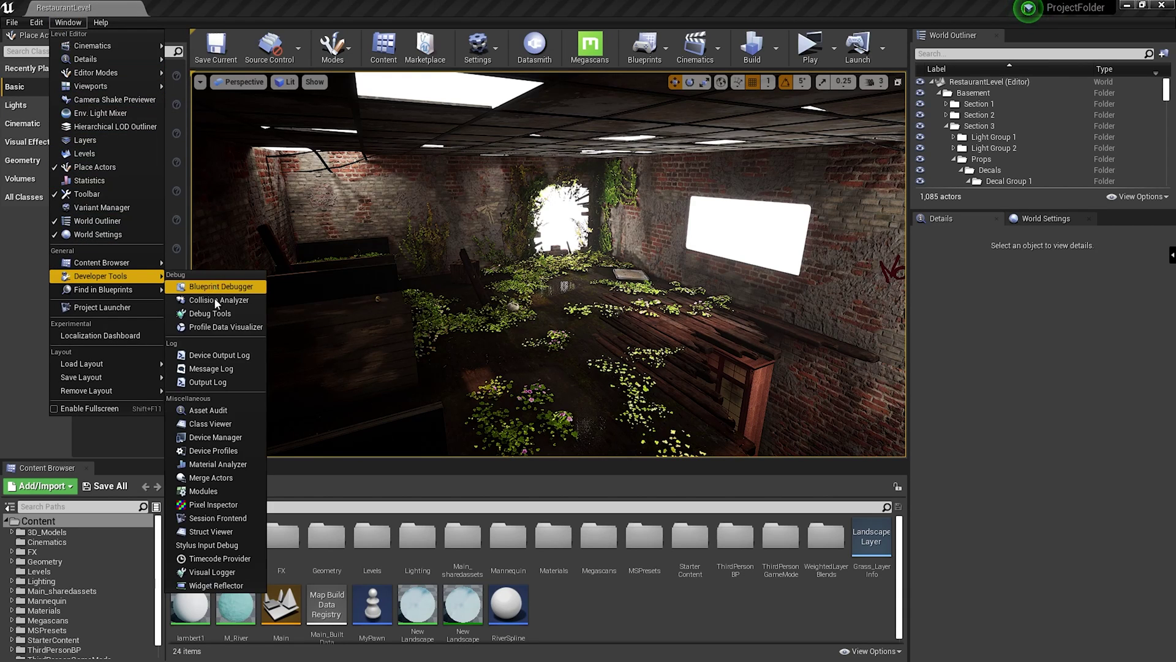
left_click(222, 381)
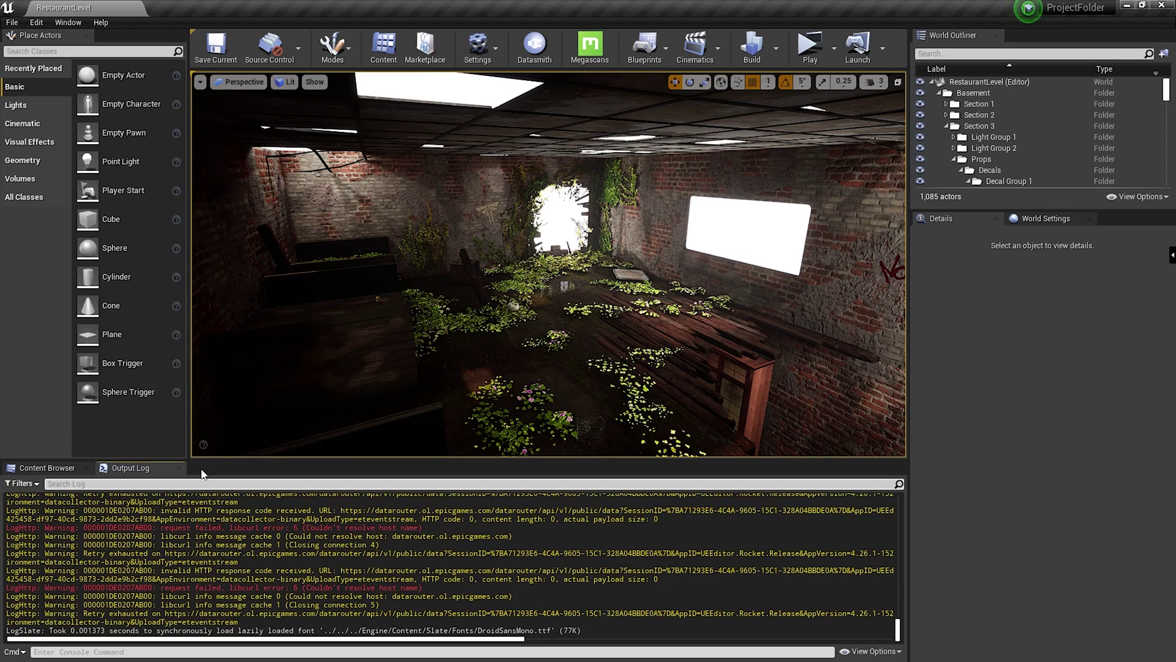
Filter the log by TextureQuality and inspect the TextureQuality@3 Scalability.ini entries.
type("TextureQu")
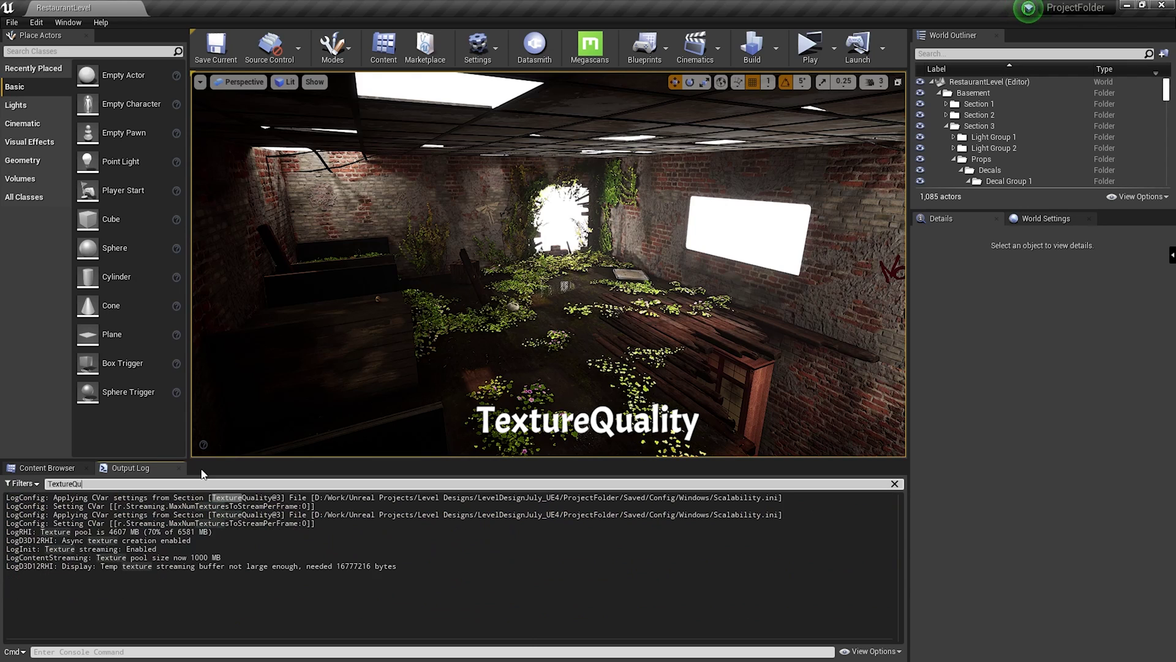
type("ality")
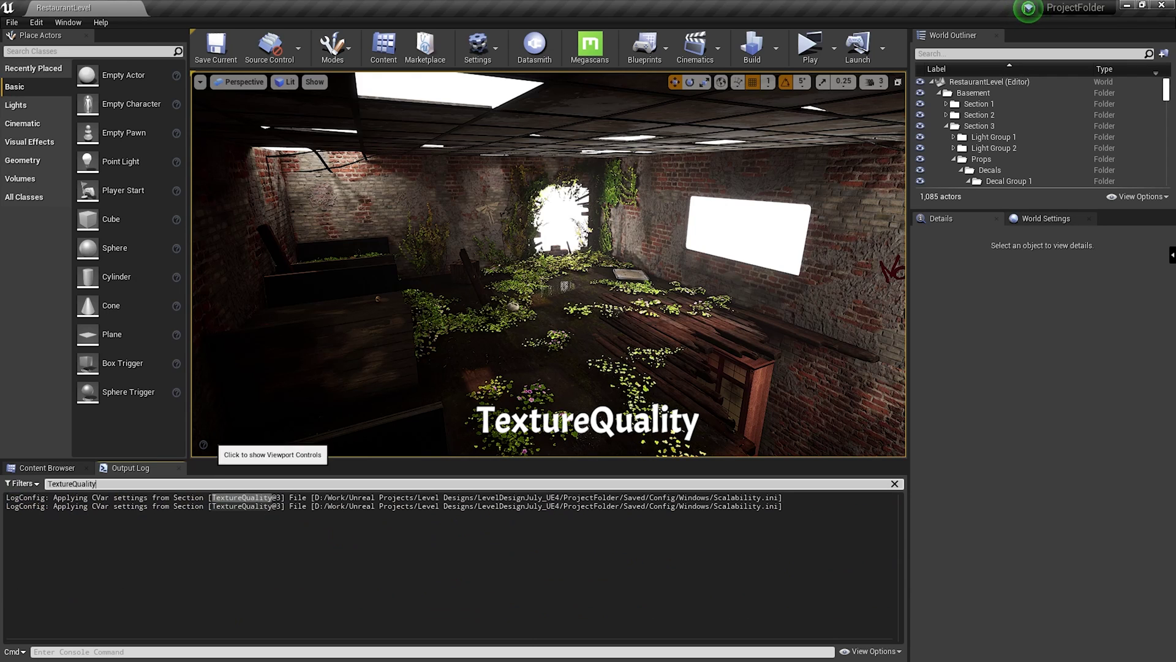
left_click_drag(212, 497, 285, 497)
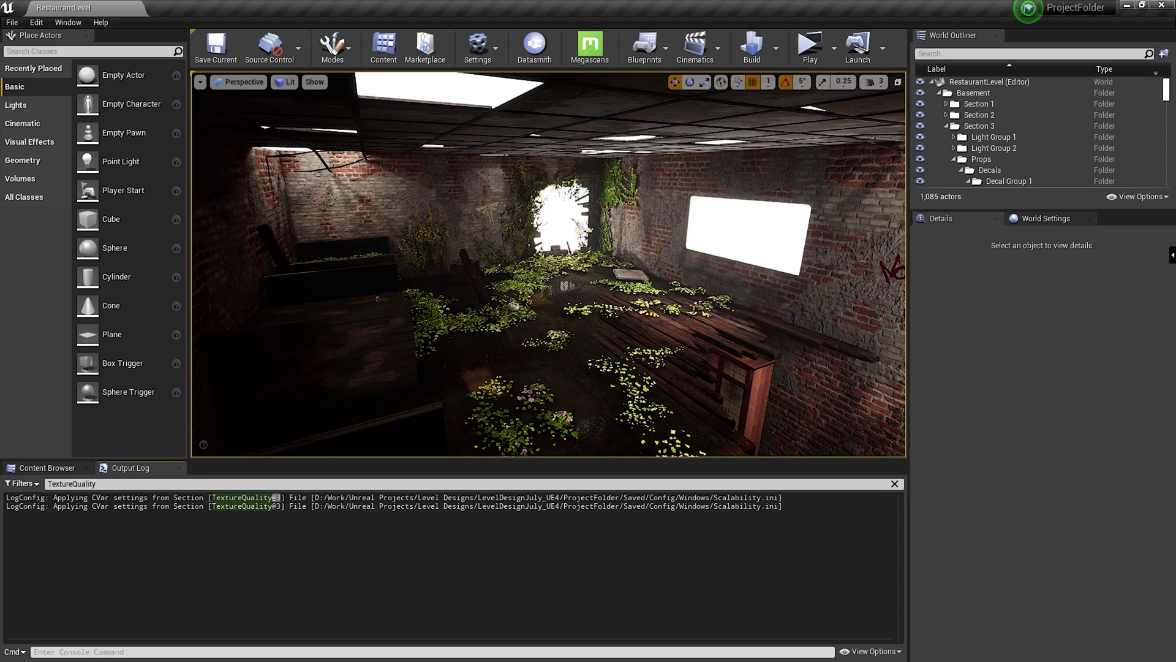
left_click(282, 497)
left_click(106, 483)
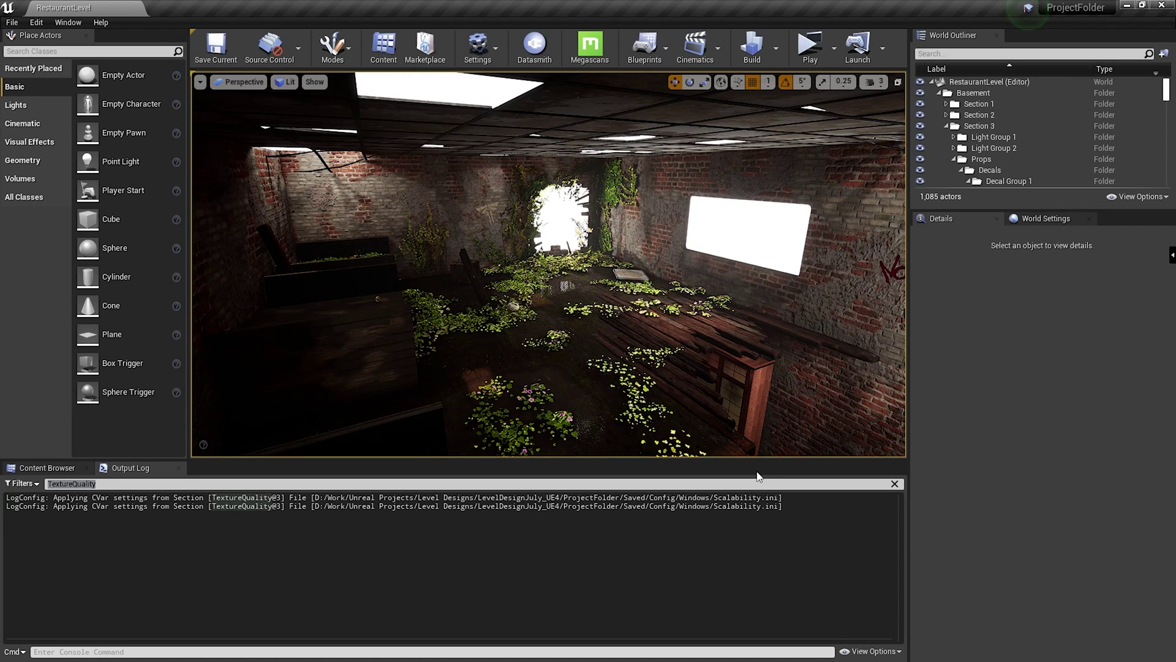
Browse to UE_4.26\Engine\Config in File Explorer and open BaseScalability.ini in Notepad.
key("alt+Tab")
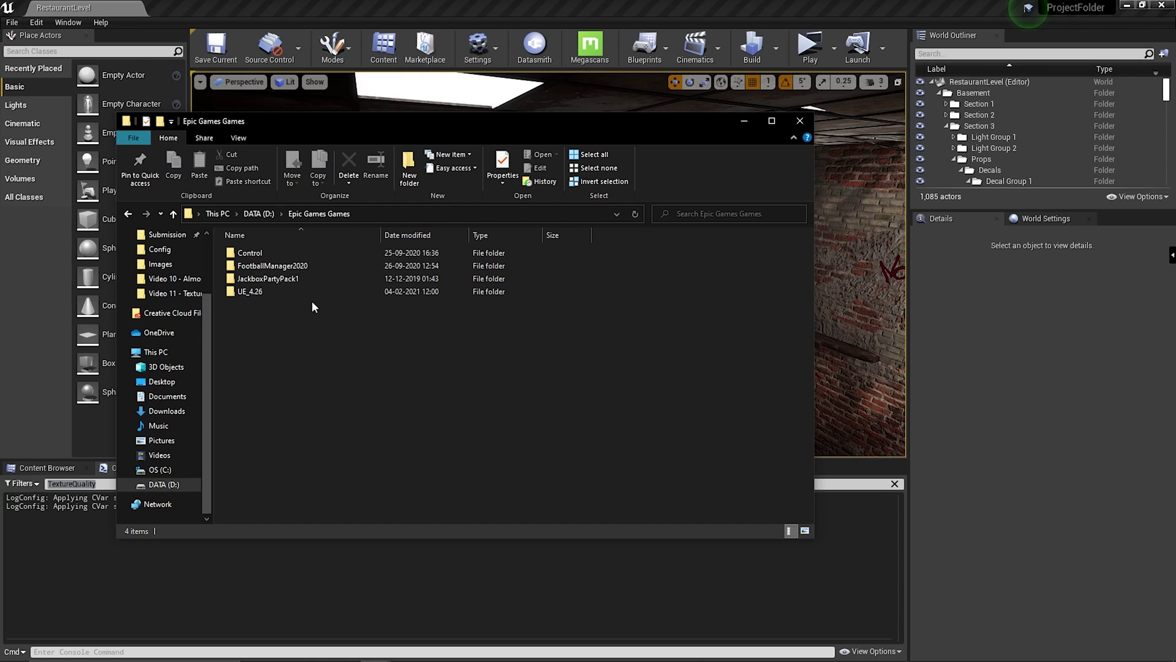
double_click(256, 292)
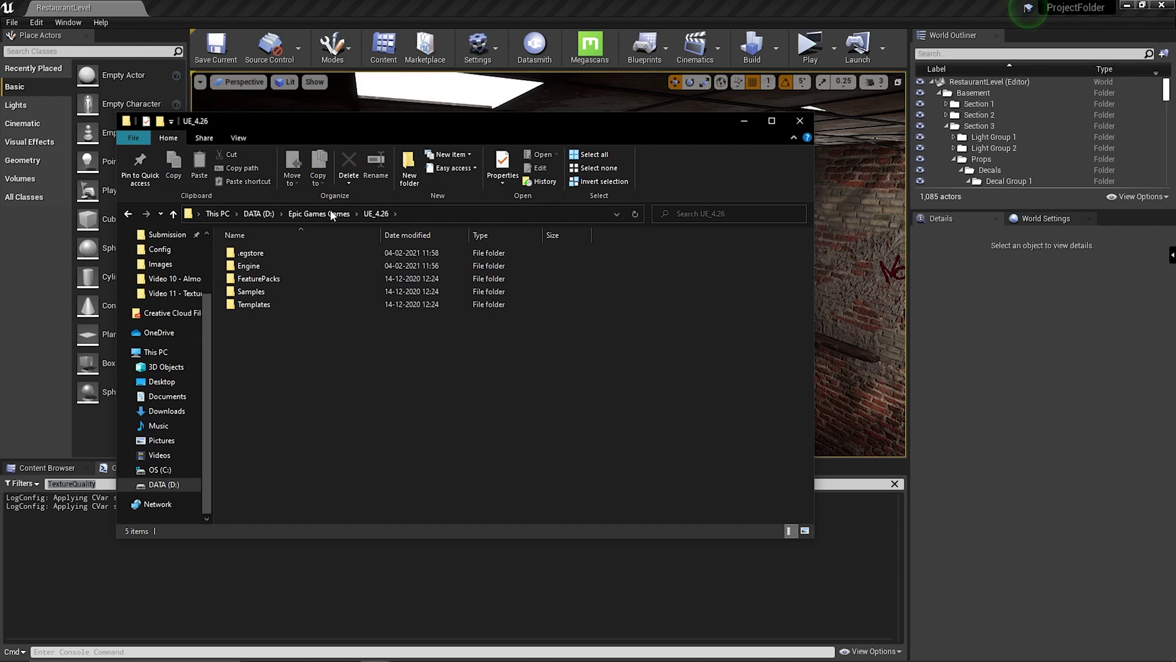
left_click(257, 267)
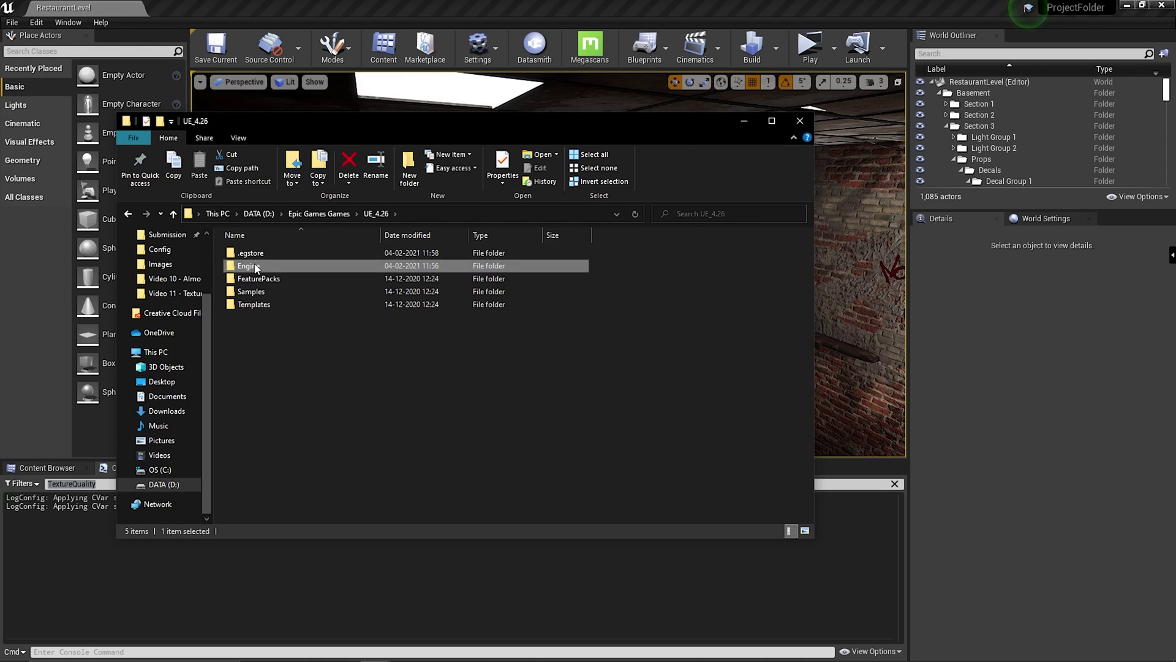
double_click(256, 267)
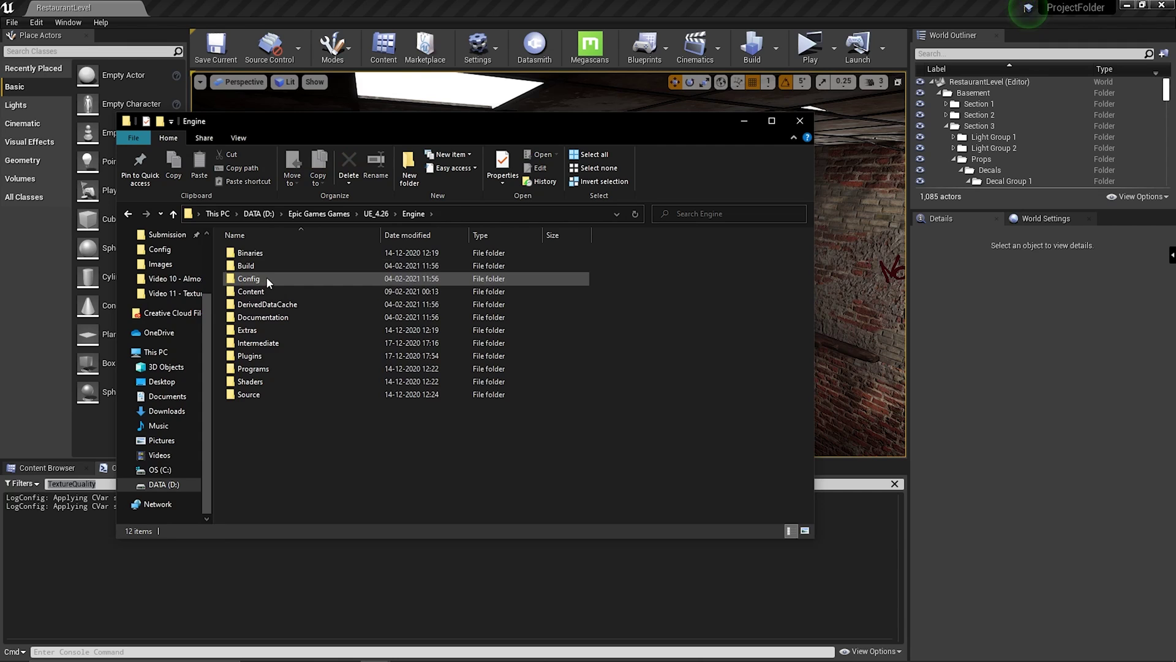
double_click(266, 278)
scroll(289, 276, "down", 3)
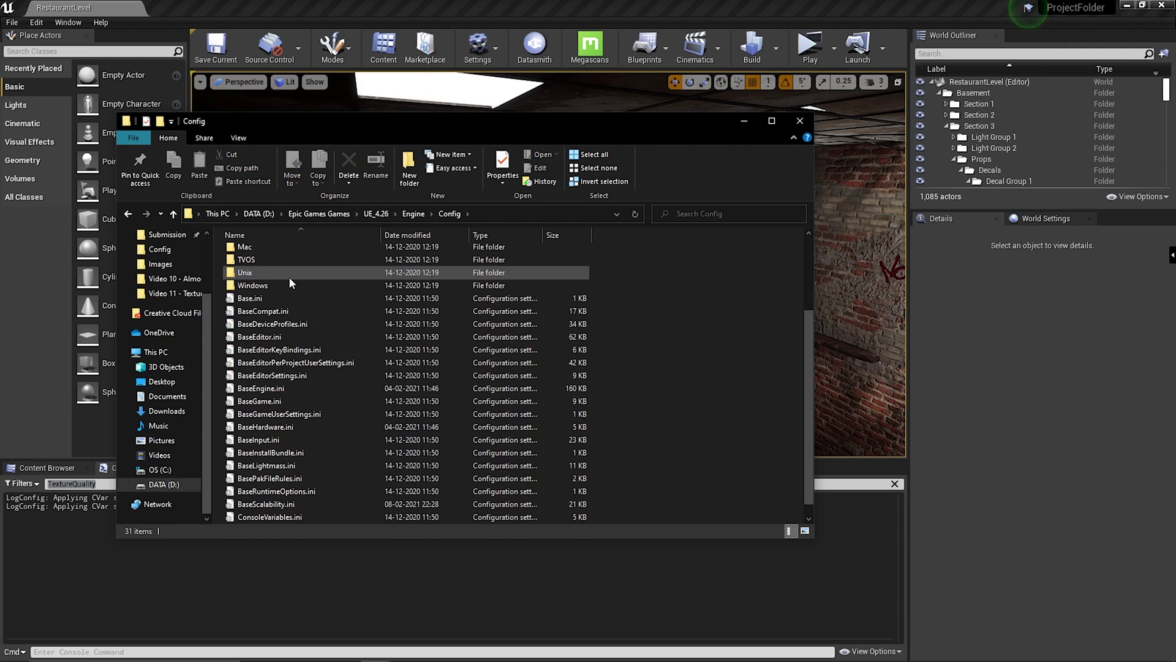
scroll(291, 279, "down", 1)
left_click(284, 492)
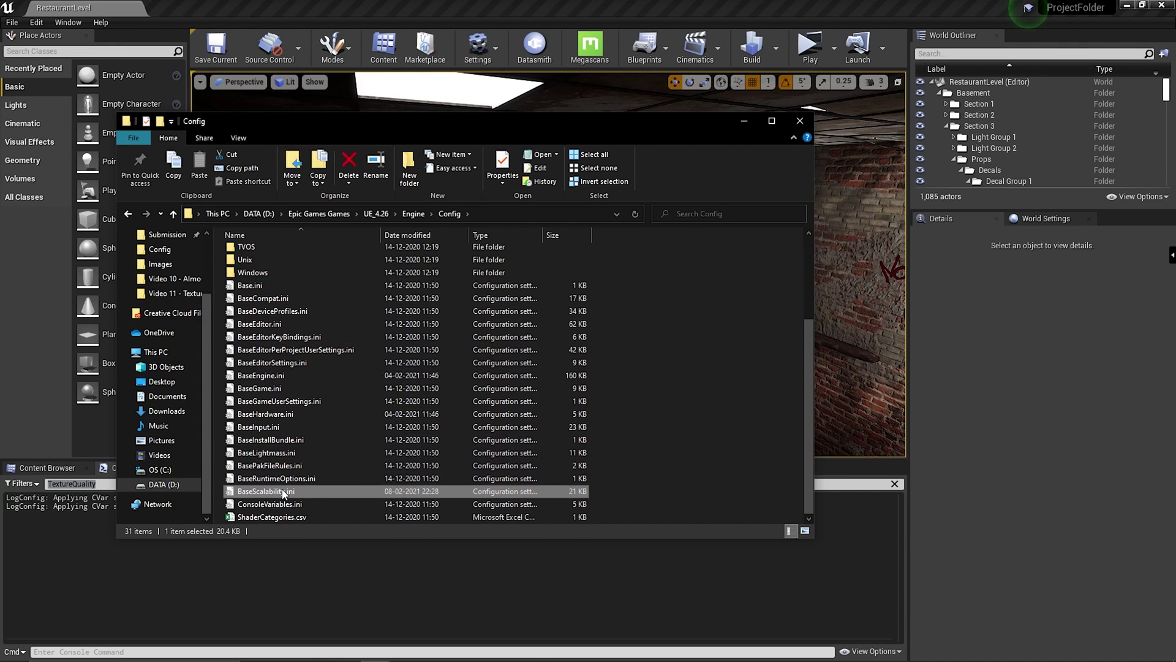
double_click(490, 491)
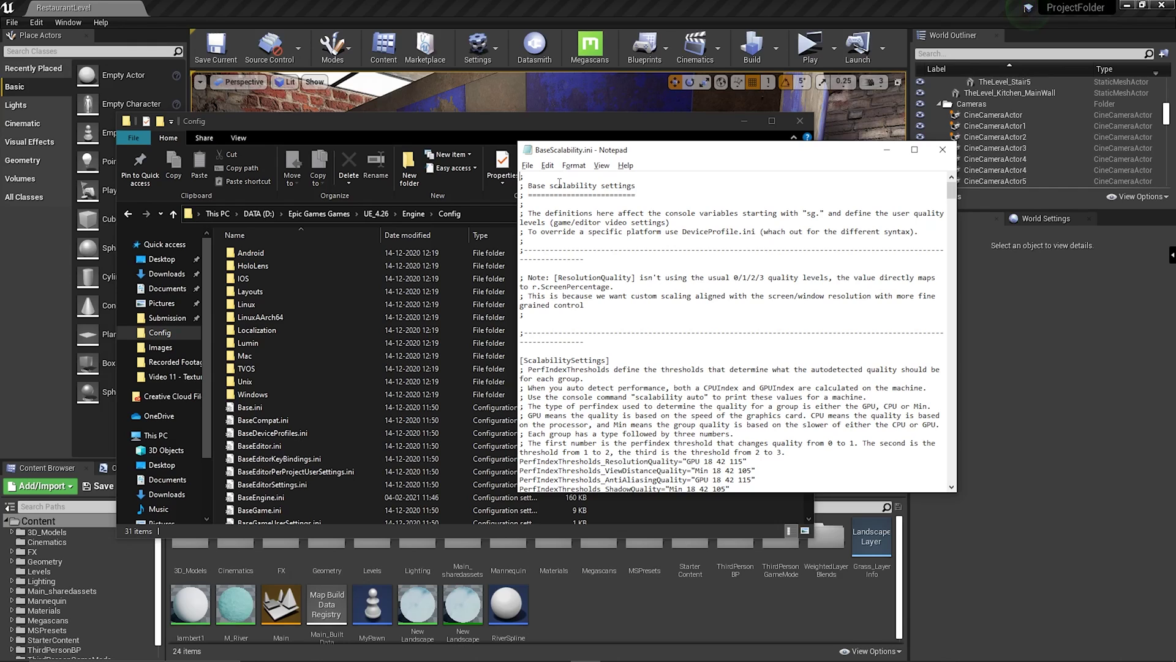
Search for r.Streaming.PoolSize, landing on the value 400 under [TextureQuality@0].
key("ctrl+f")
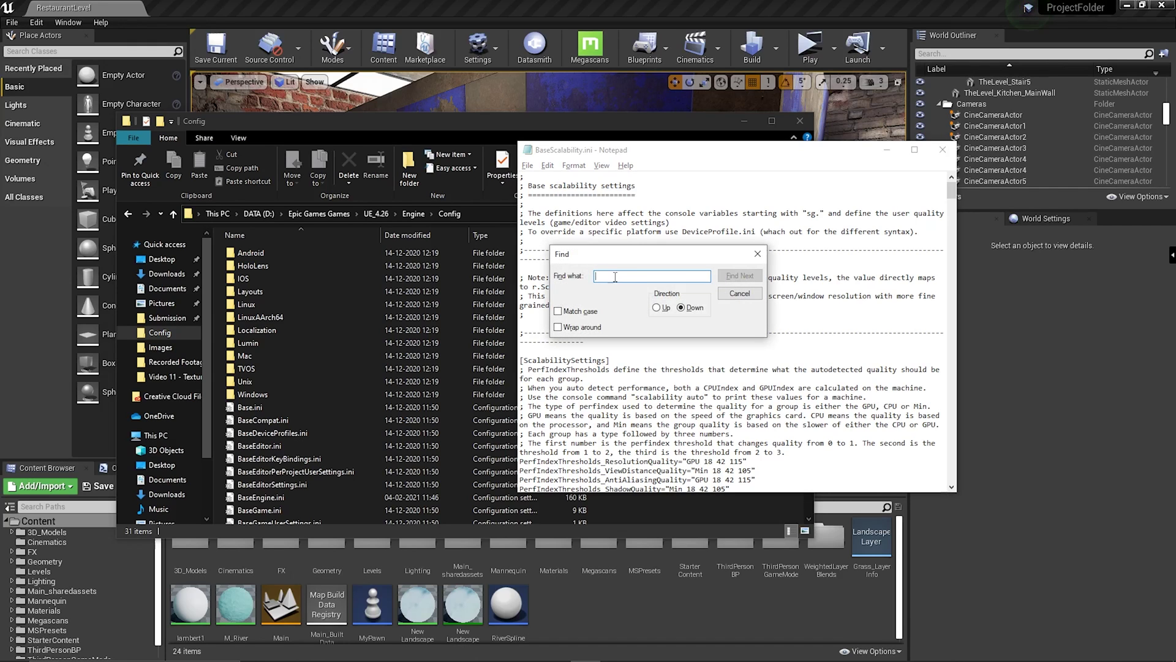
type("r.S")
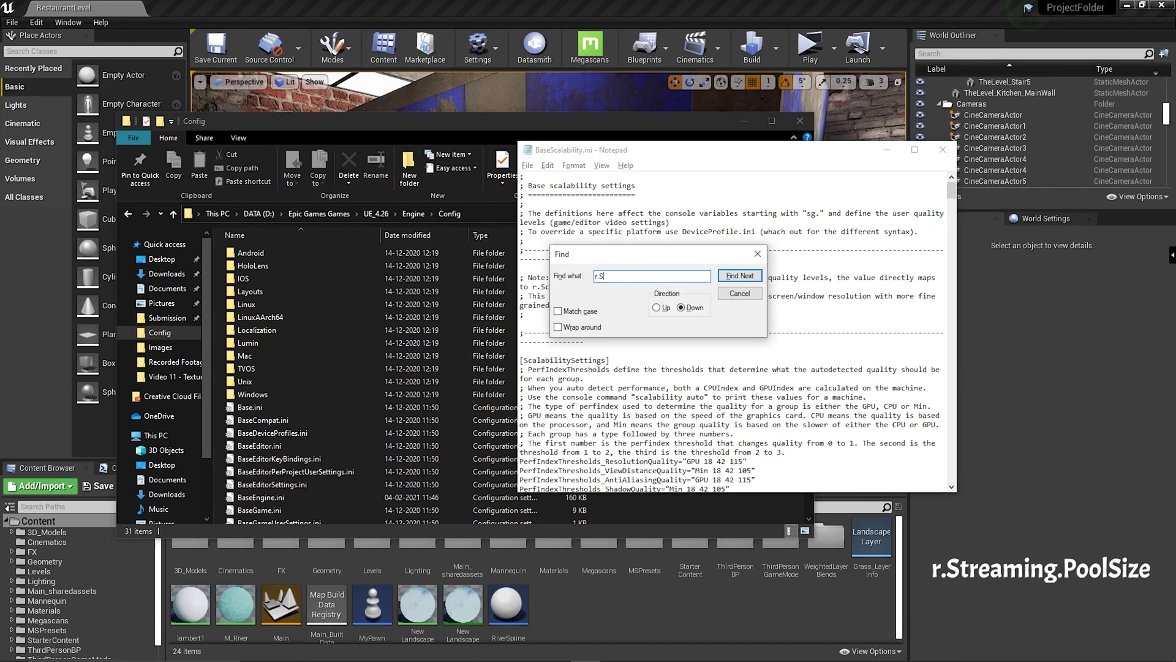
type("treaming.PoolSize")
key("Return")
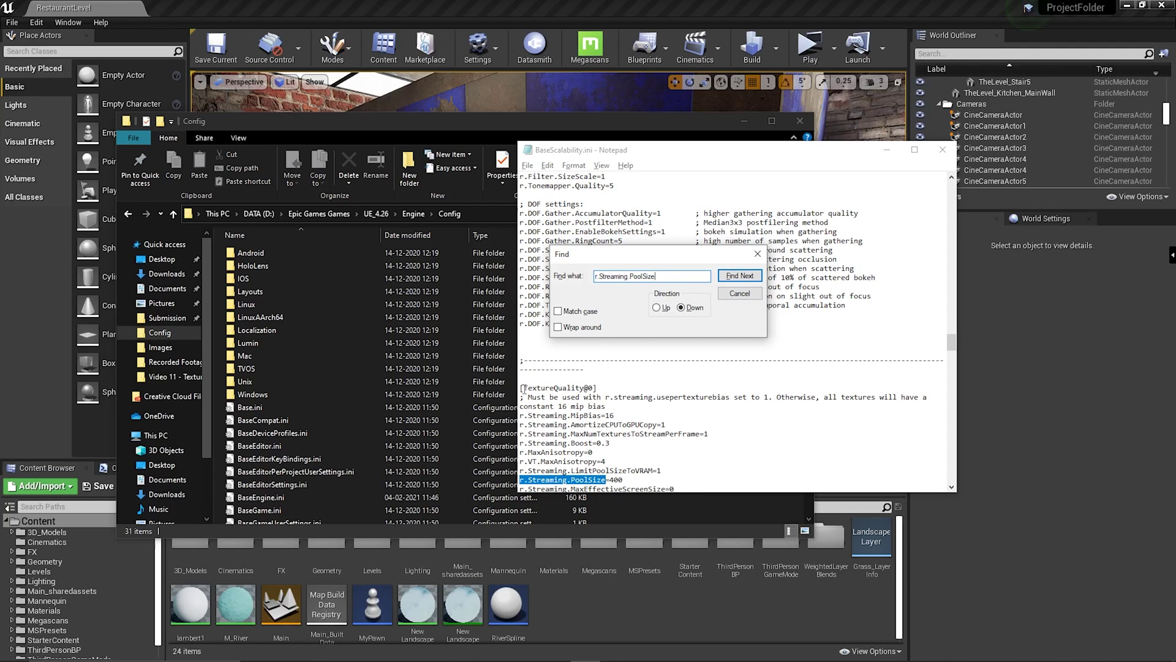
left_click_drag(524, 388, 595, 388)
left_click(593, 414)
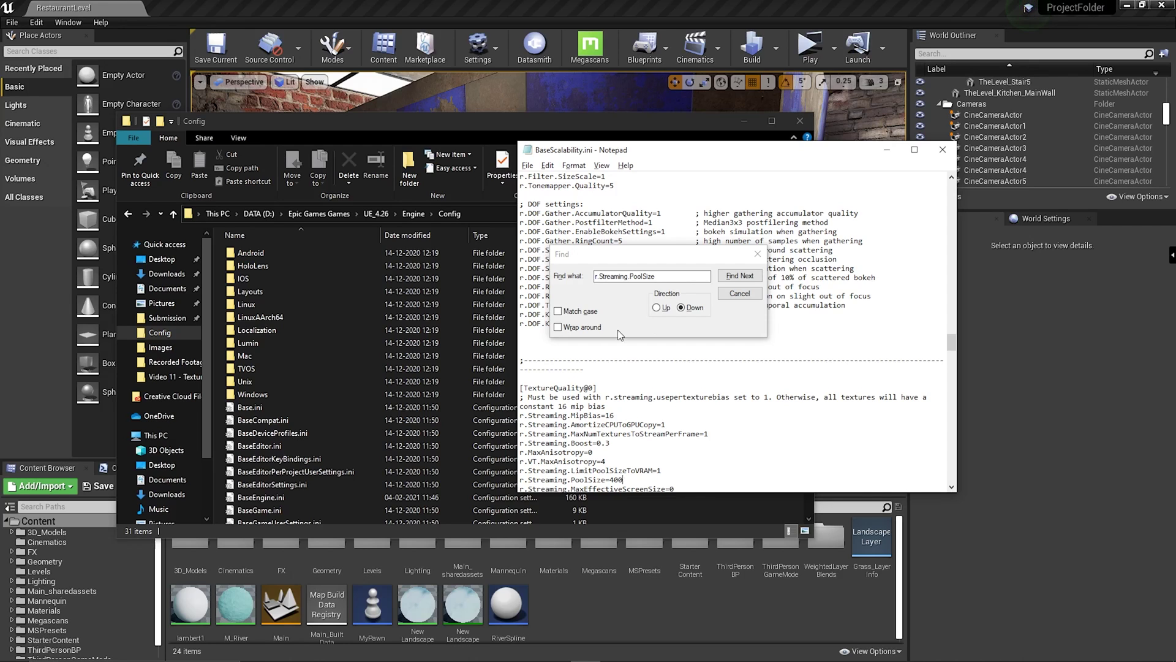
Step through the matches to the r.Streaming.PoolSize entry under [TextureQuality@3].
left_click(740, 276)
left_click(739, 275)
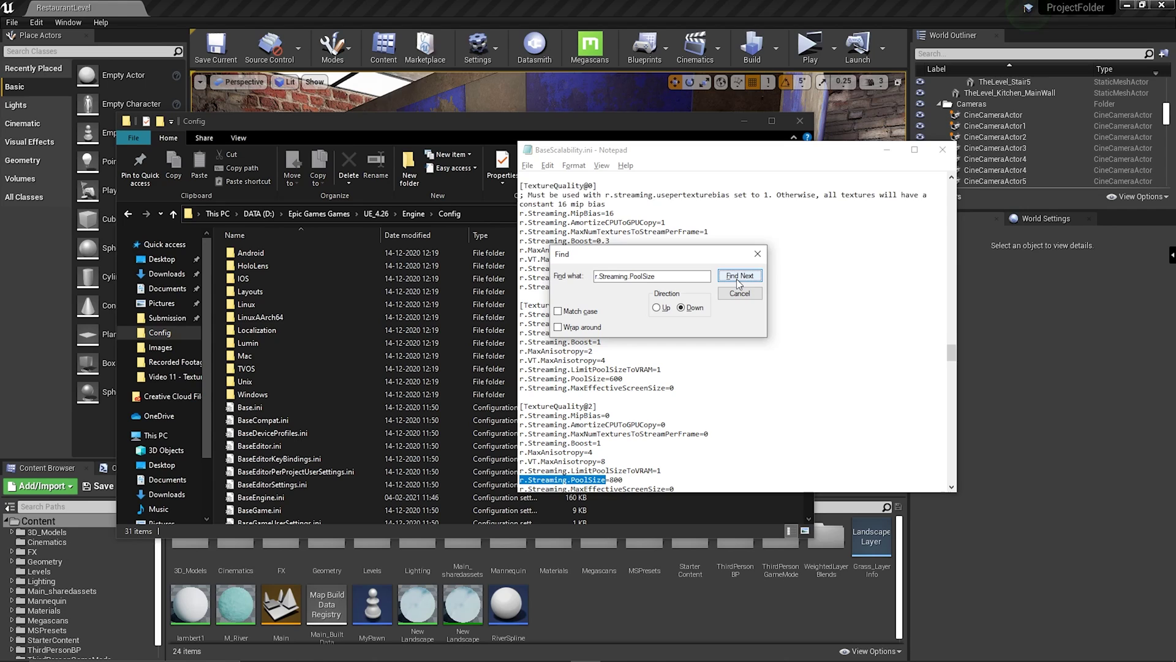
left_click(737, 278)
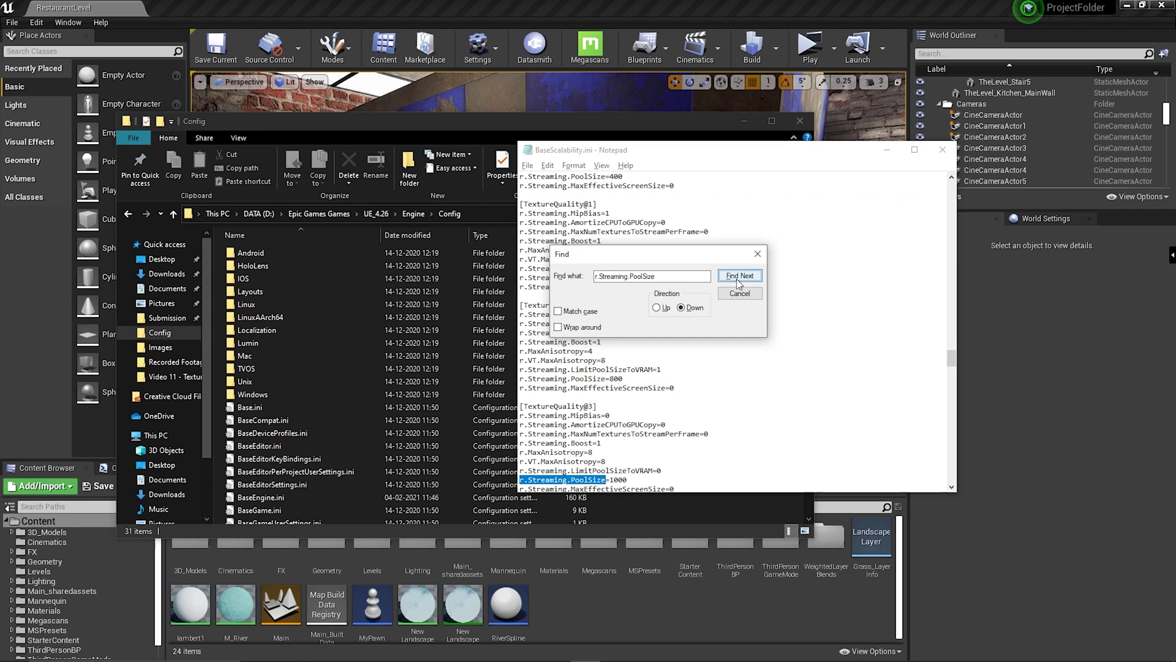
left_click(616, 480)
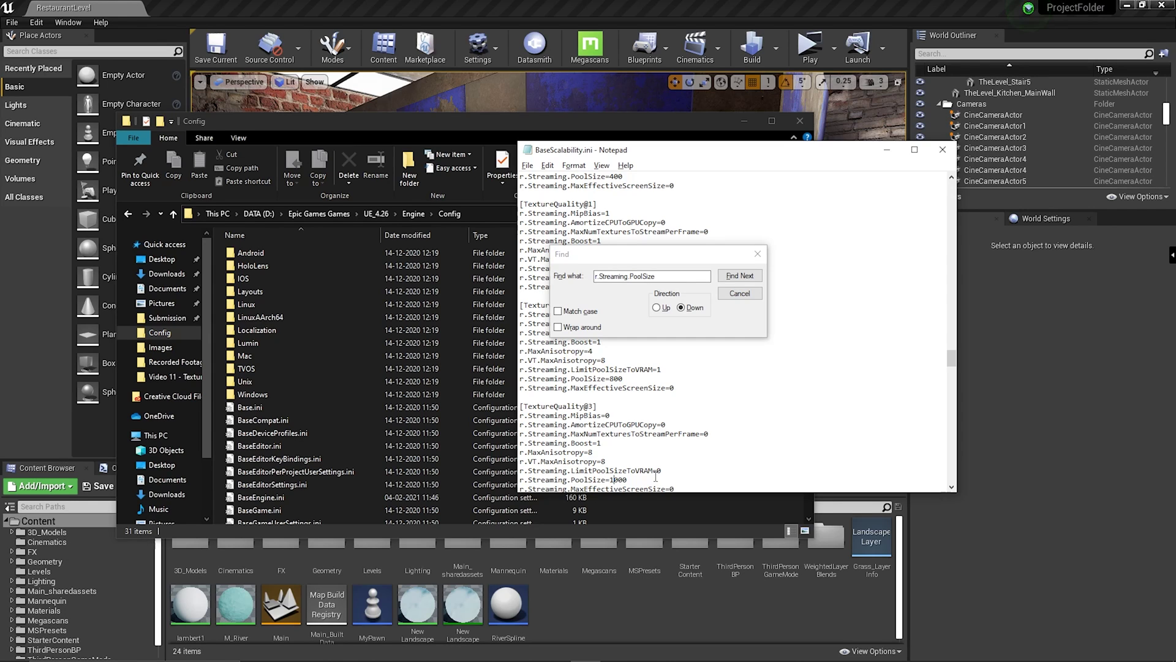
Change that pool size from 1000 to 5000 and save BaseScalability.ini.
key("BackSpace")
type("5")
key("ctrl+s")
left_click(758, 254)
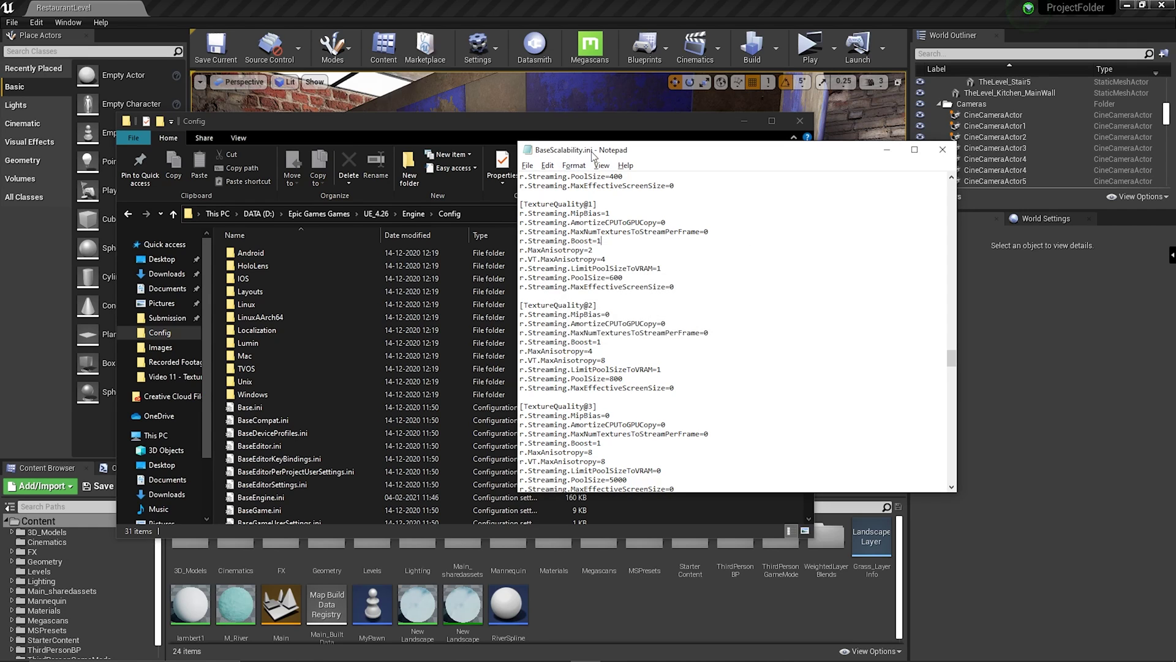
double_click(593, 156)
double_click(543, 9)
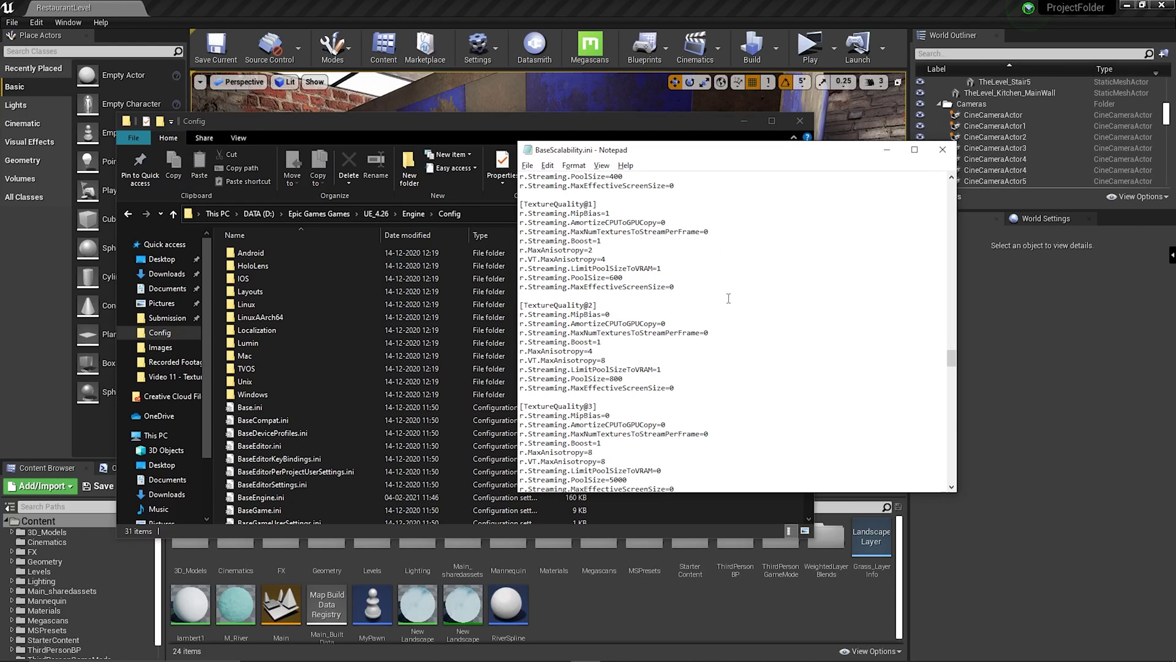
Close Notepad with the saved BaseScalability.ini to bring back the RestaurantLevel viewport.
left_click(943, 149)
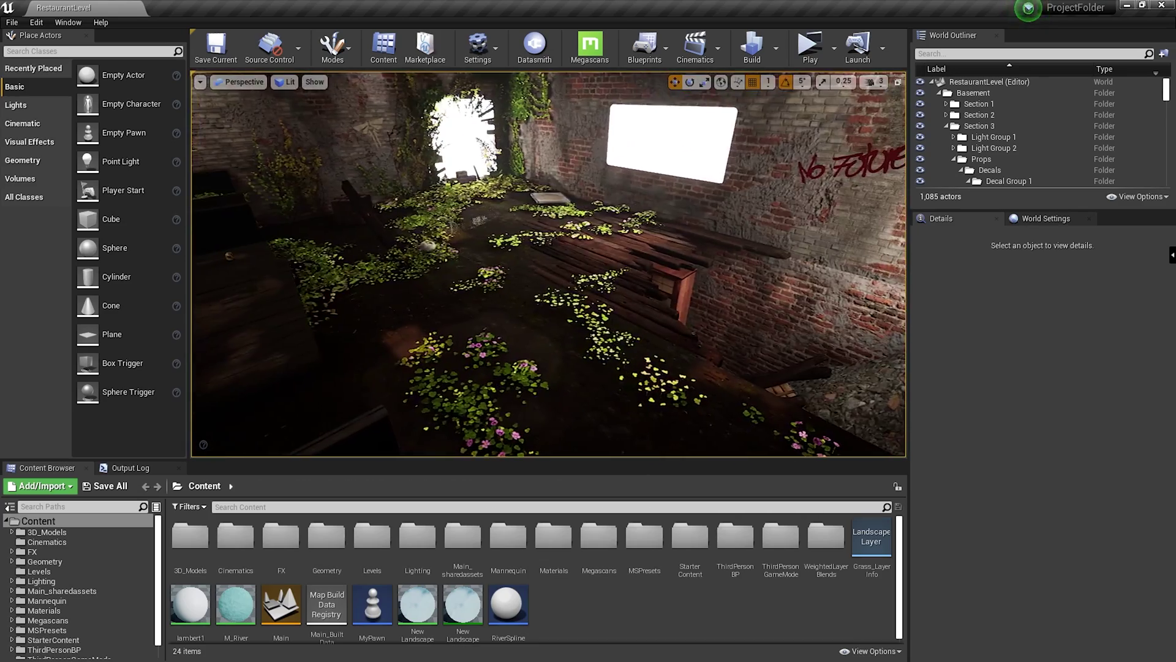
Filter the Output Log by r.Streaming.PoolSize and confirm both entries read 5000.
left_click(143, 470)
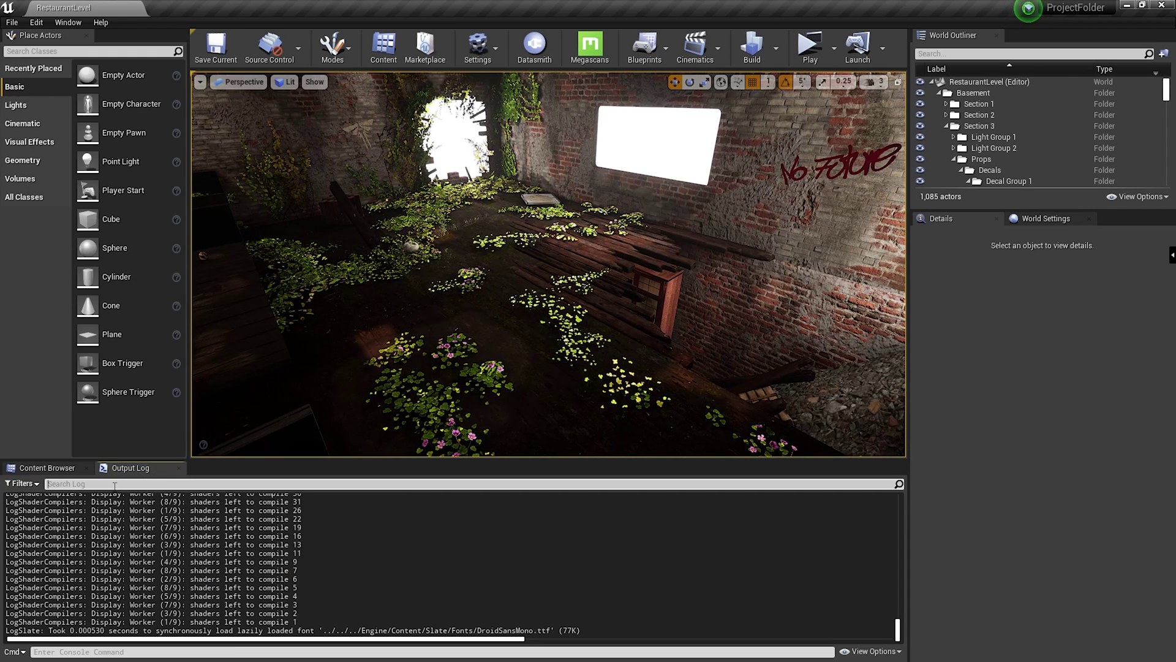
type("r.Streaming")
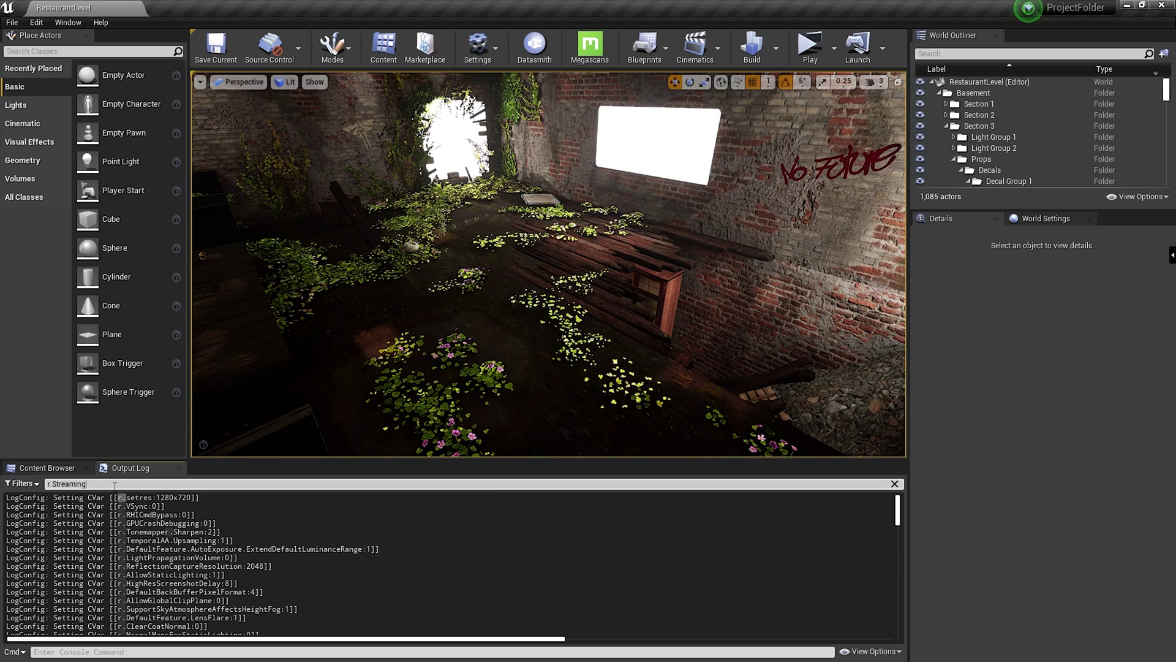
type(".PoolSiz")
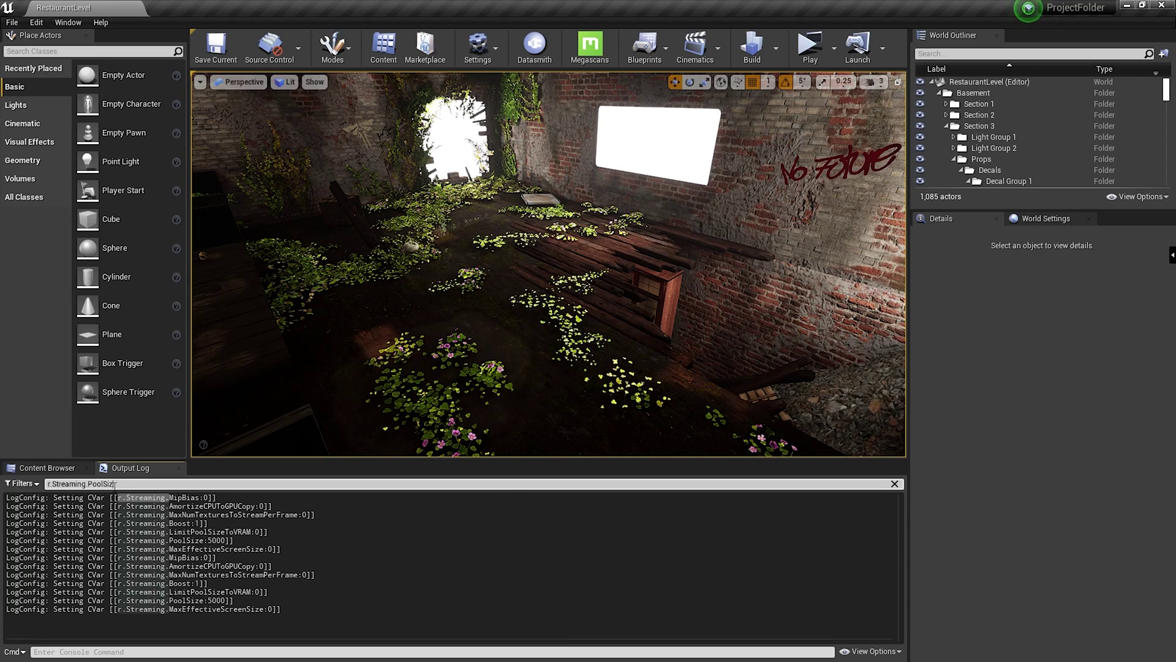
type("e")
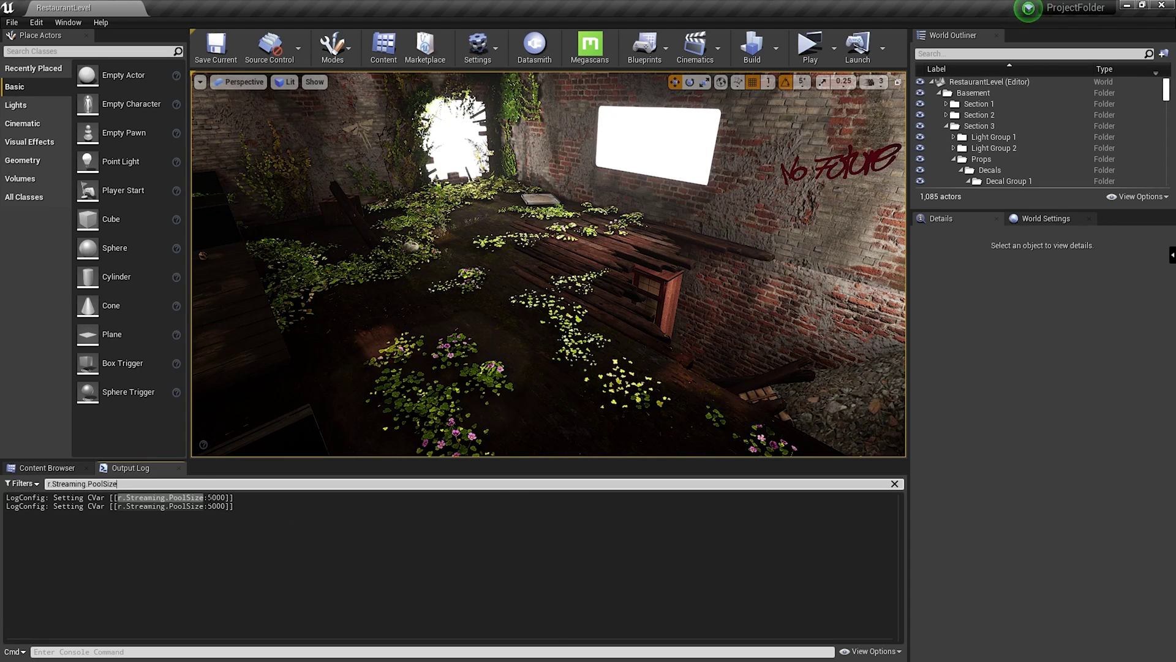
left_click_drag(208, 498, 231, 499)
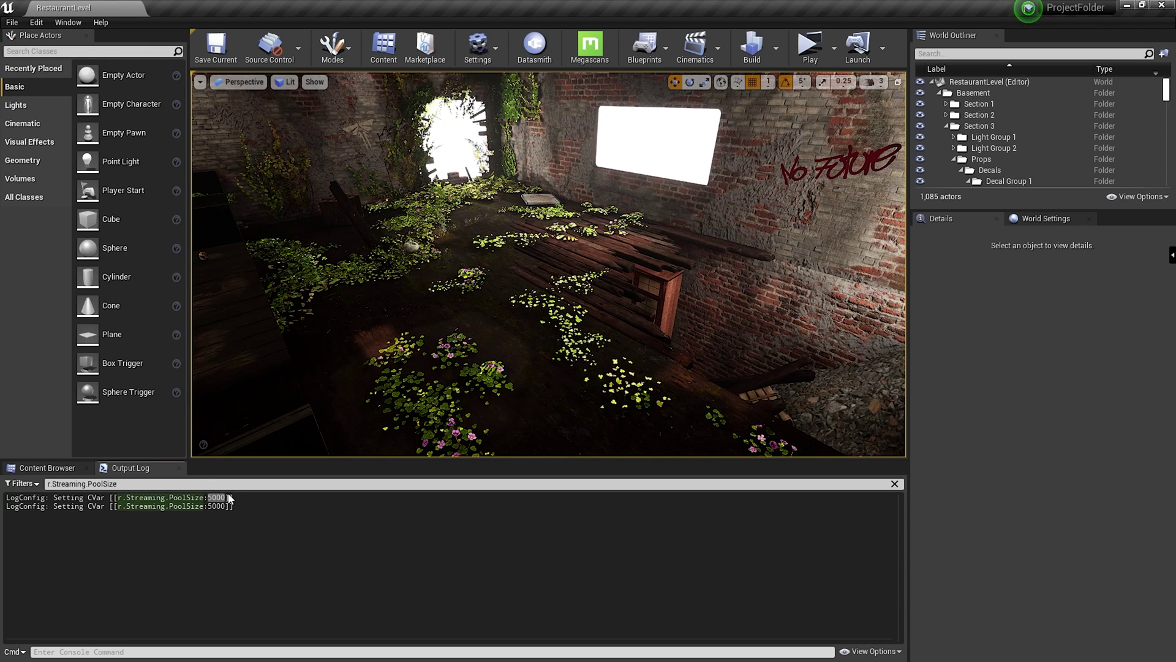
key("ctrl+c")
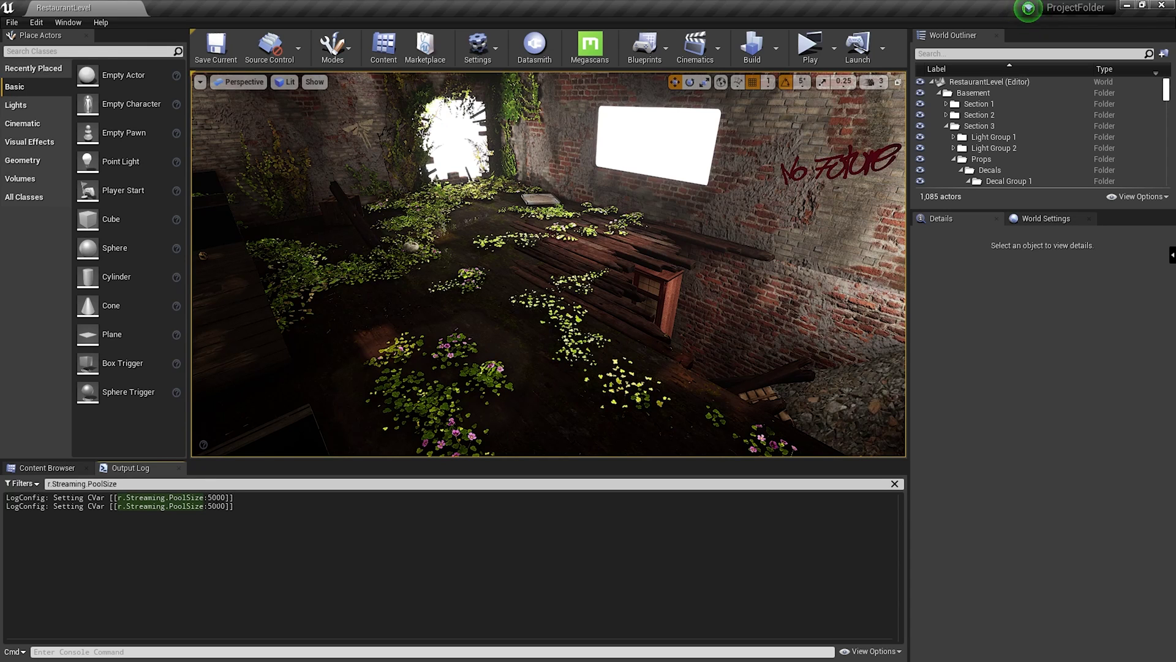